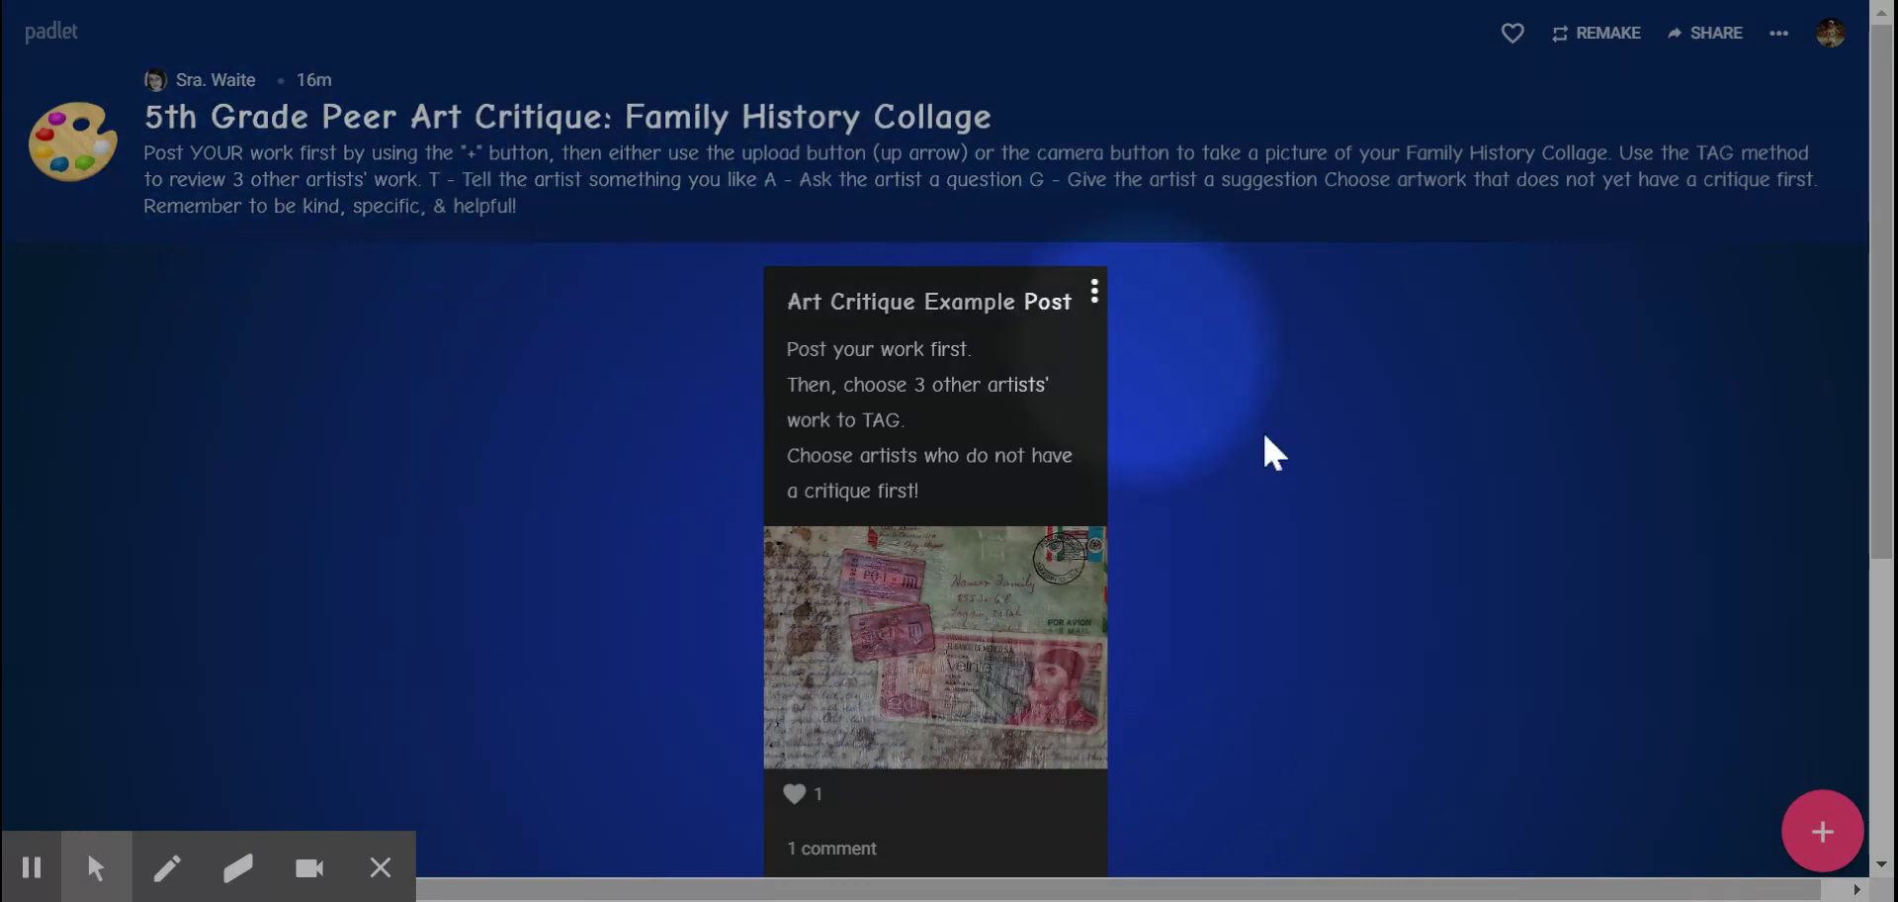
# - Start a new post on the Family History Collage board
pyautogui.click(1830, 851)
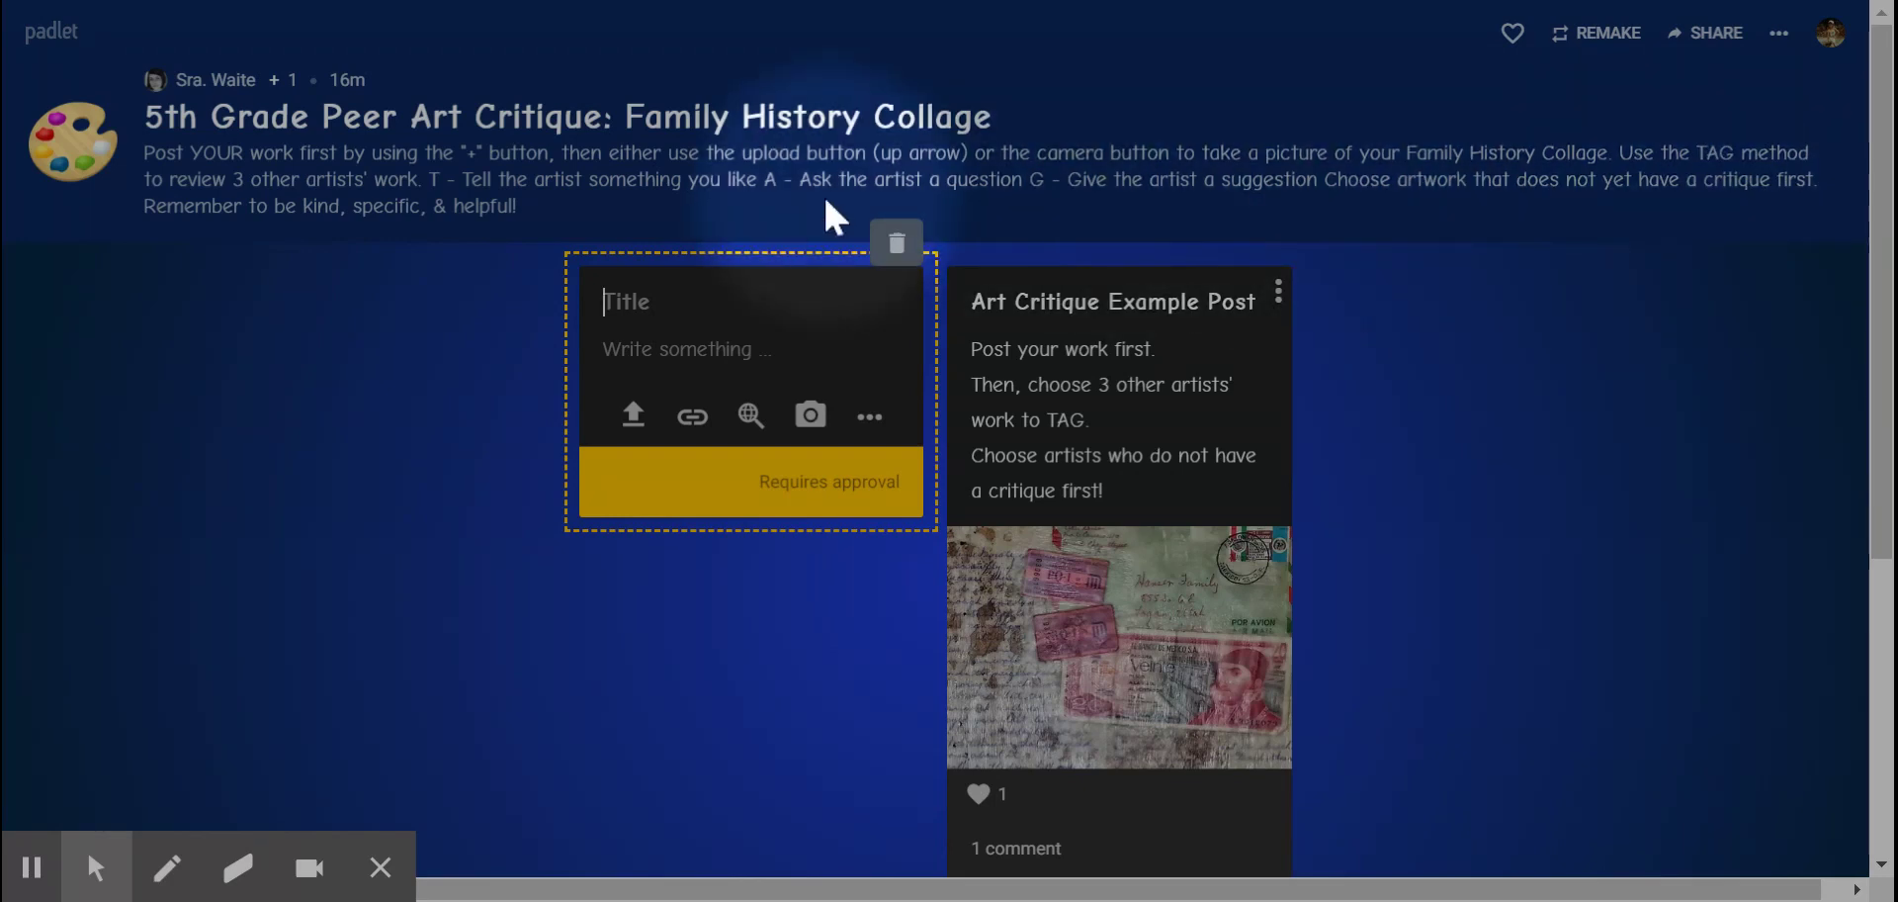
pyautogui.click(634, 413)
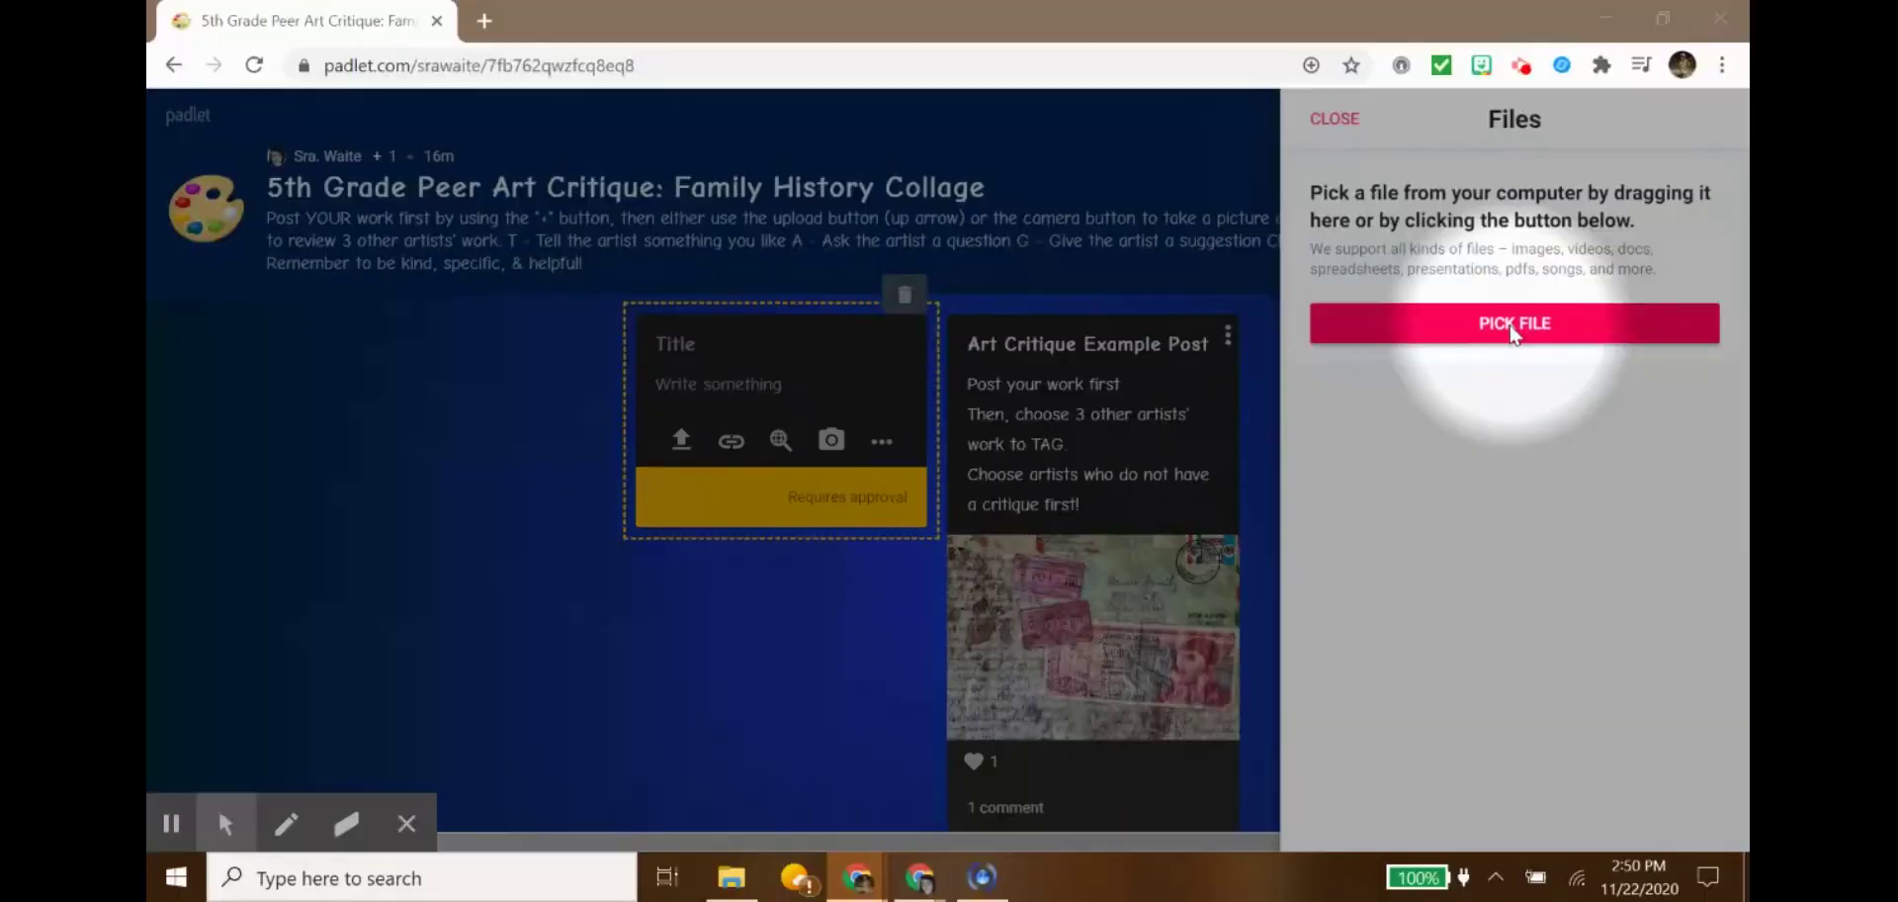
pyautogui.click(1625, 296)
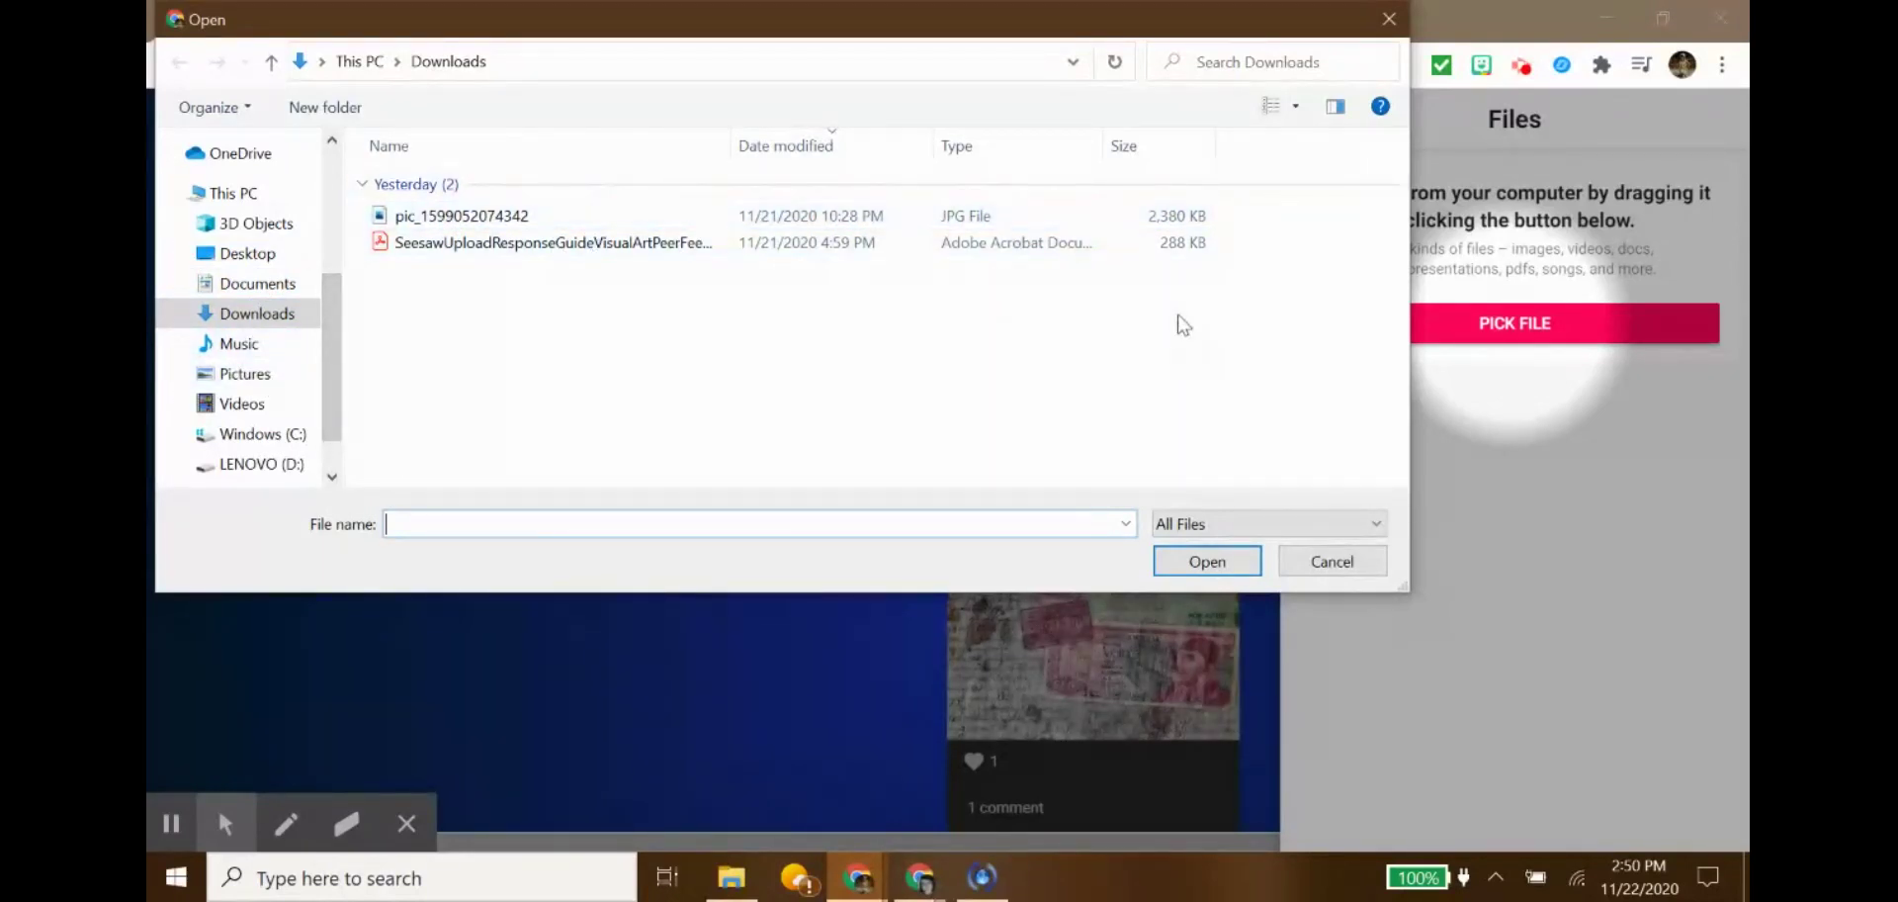
pyautogui.click(955, 220)
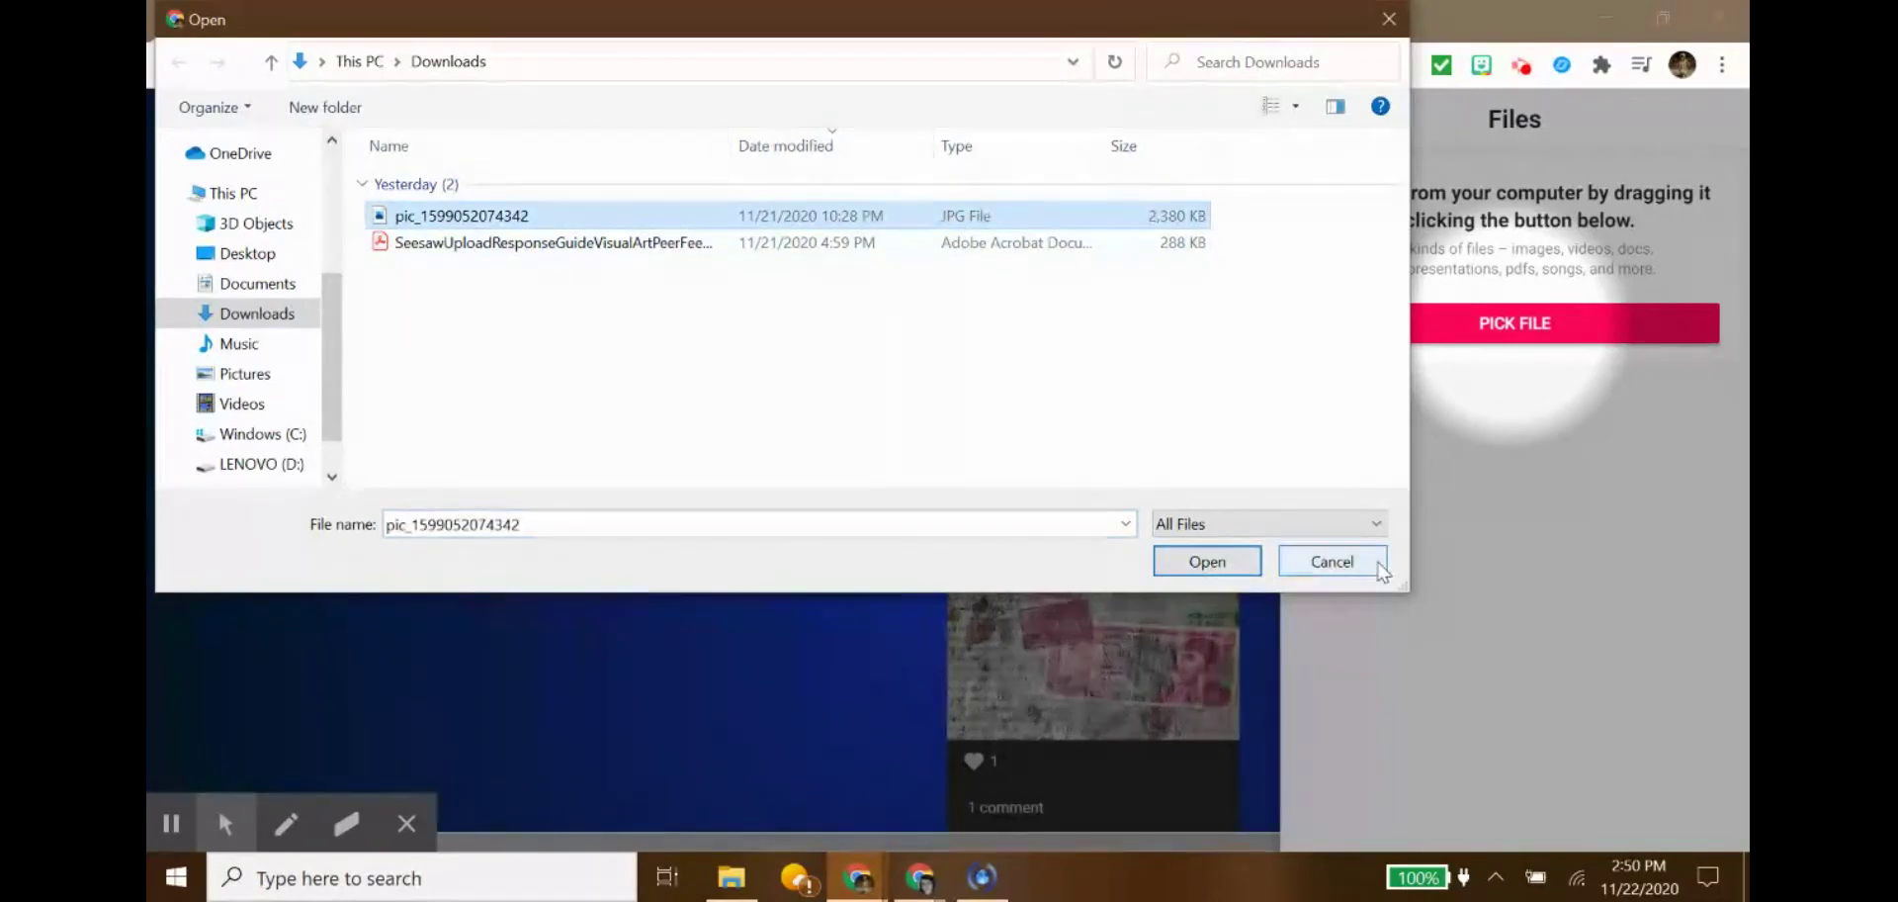
pyautogui.click(1370, 561)
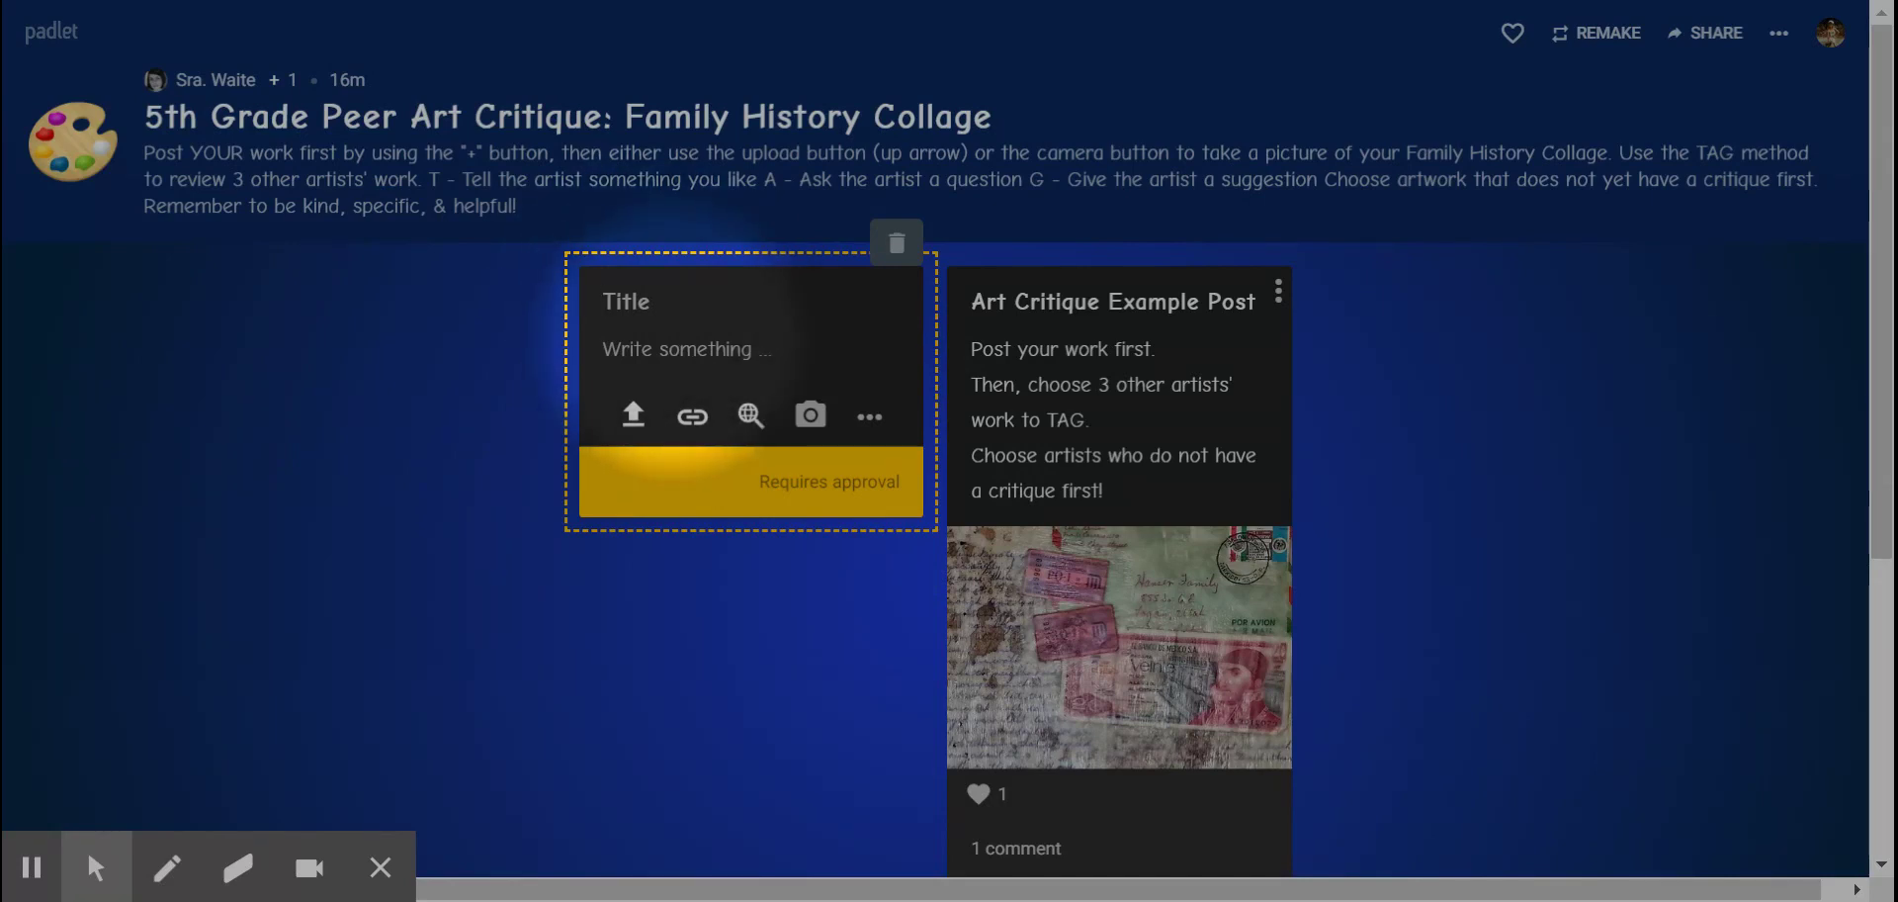
# - Title the new post with the teacher's name followed by "Family History Collage", submit it for approval, and like it
pyautogui.write("Sra. Waite's Family History Collage")
pyautogui.press('Tab')
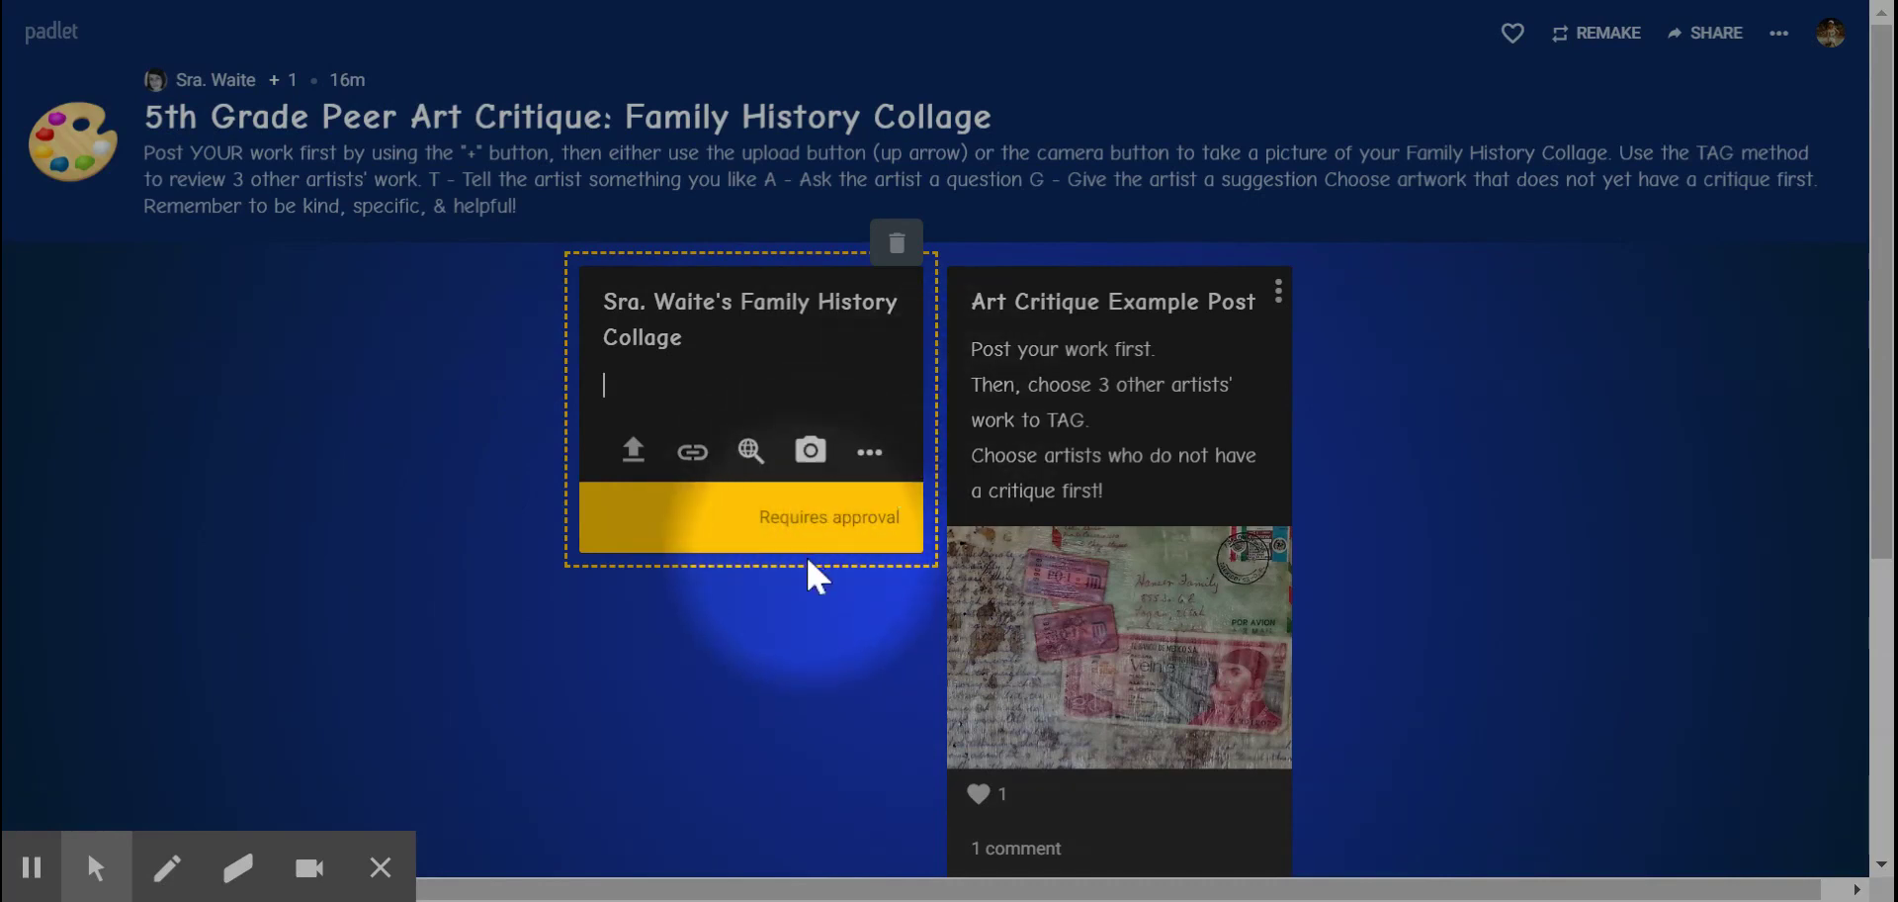
pyautogui.click(857, 506)
pyautogui.click(767, 614)
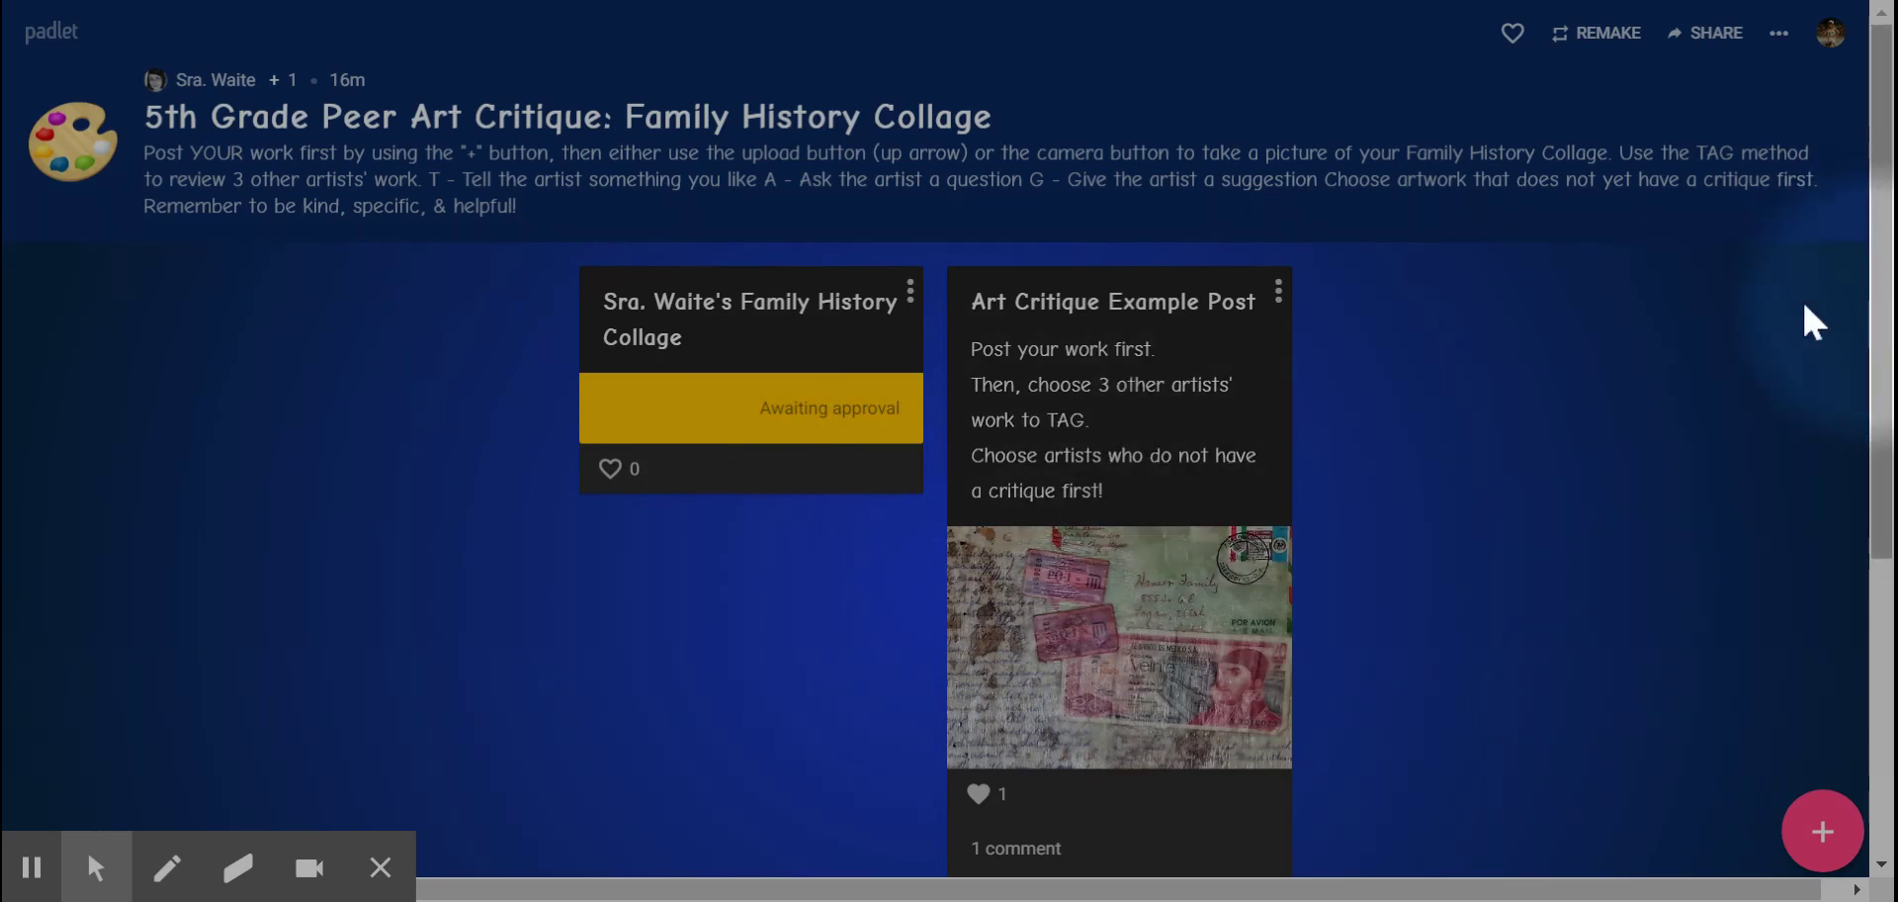
pyautogui.click(610, 469)
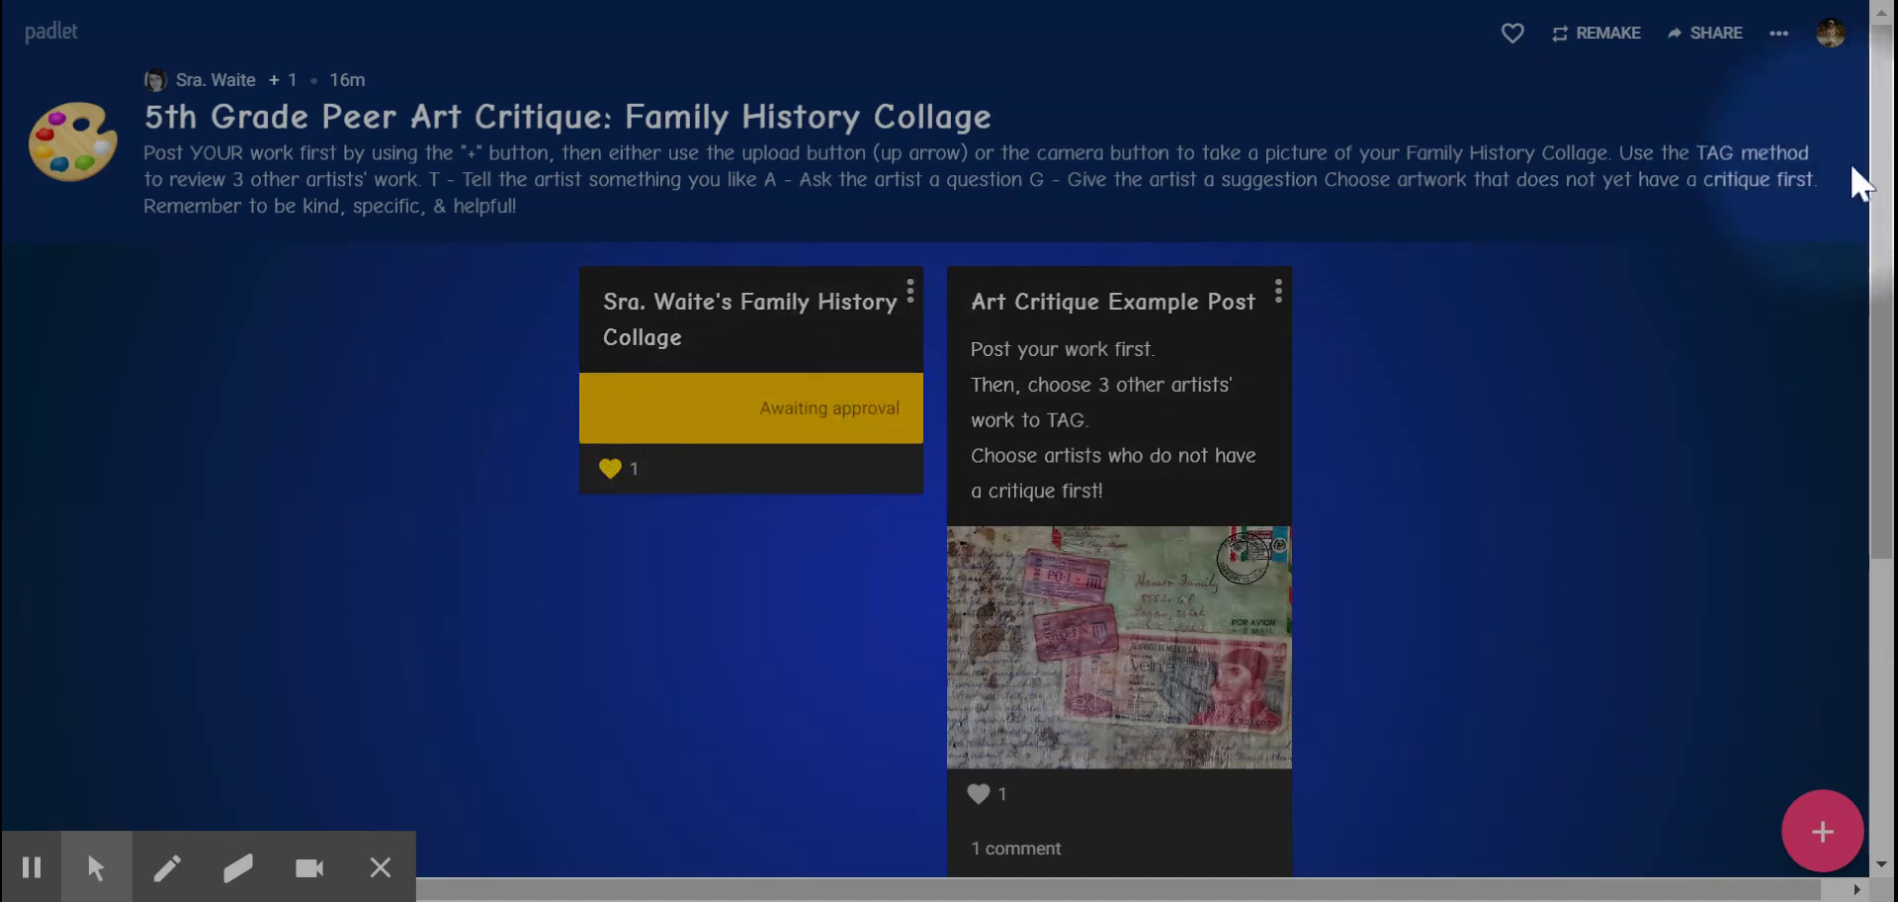
pyautogui.scroll(-2, 1878, 317)
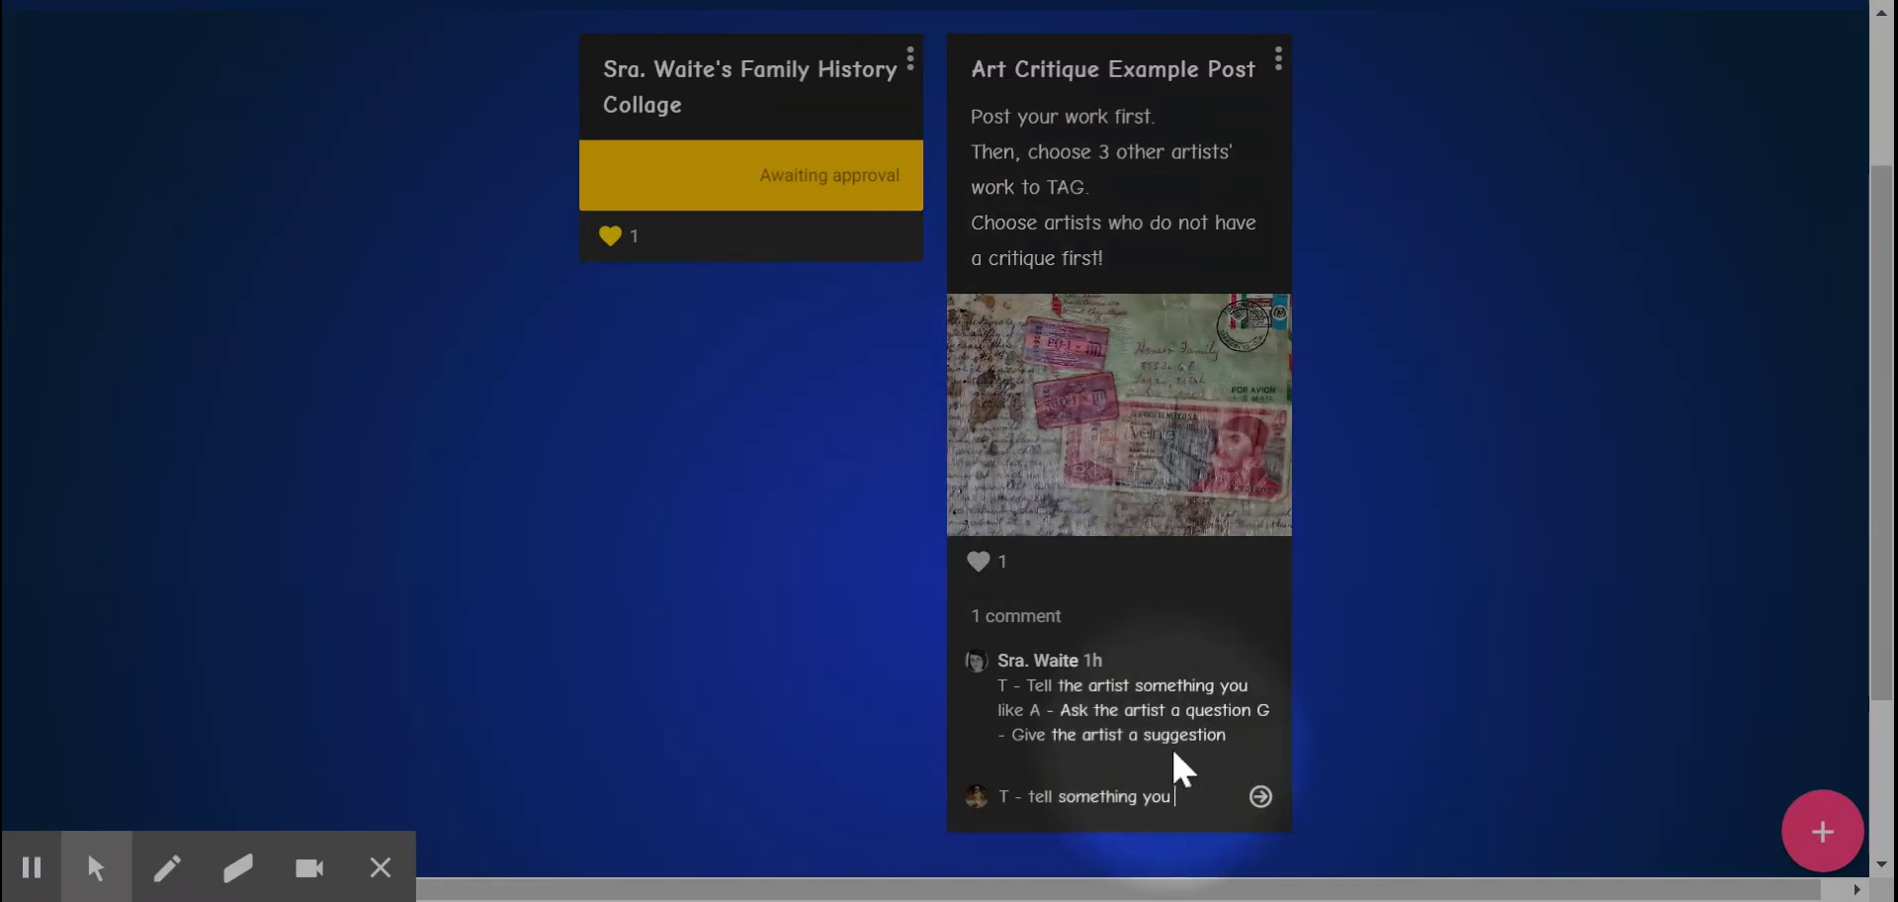
pyautogui.press('BackSpace')
pyautogui.press('BackSpace')
pyautogui.press('BackSpace')
pyautogui.press('BackSpace')
pyautogui.press('BackSpace')
pyautogui.press('BackSpace')
pyautogui.press('BackSpace')
pyautogui.press('BackSpace')
pyautogui.press('BackSpace')
pyautogui.press('BackSpace')
pyautogui.press('BackSpace')
pyautogui.press('BackSpace')
pyautogui.press('BackSpace')
pyautogui.press('BackSpace')
pyautogui.press('BackSpace')
pyautogui.press('BackSpace')
pyautogui.press('BackSpace')
pyautogui.press('BackSpace')
pyautogui.press('BackSpace')
pyautogui.press('BackSpace')
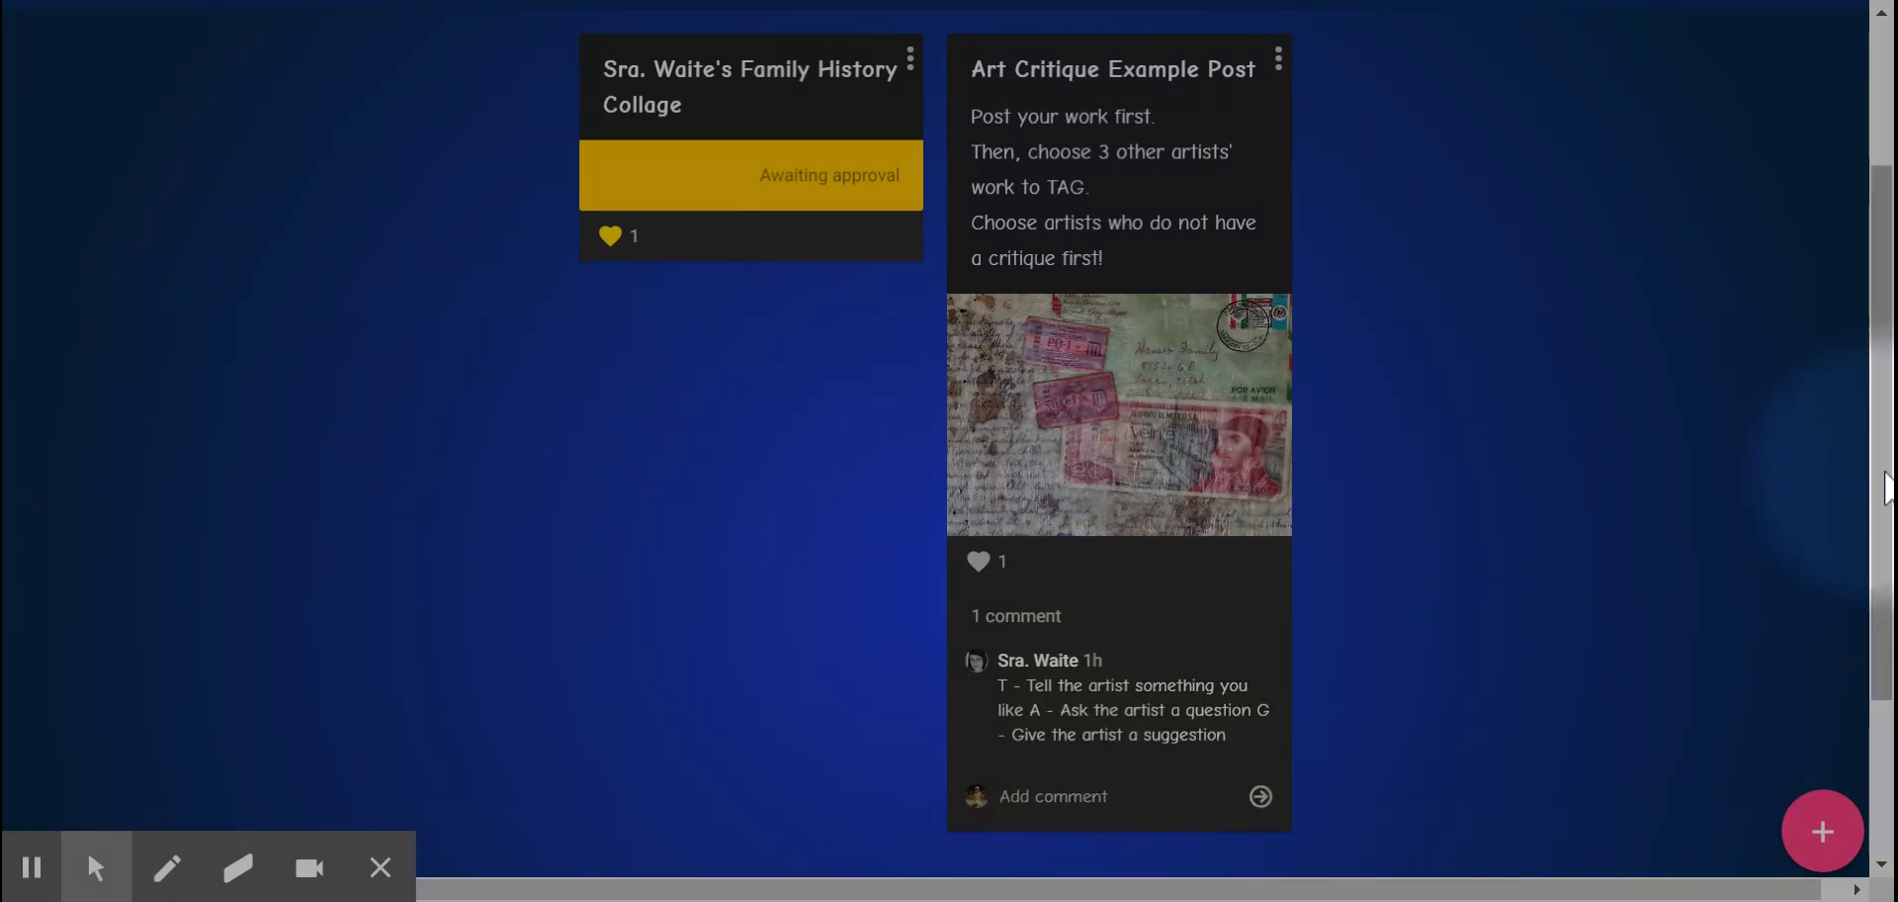
pyautogui.scroll(3, 1889, 487)
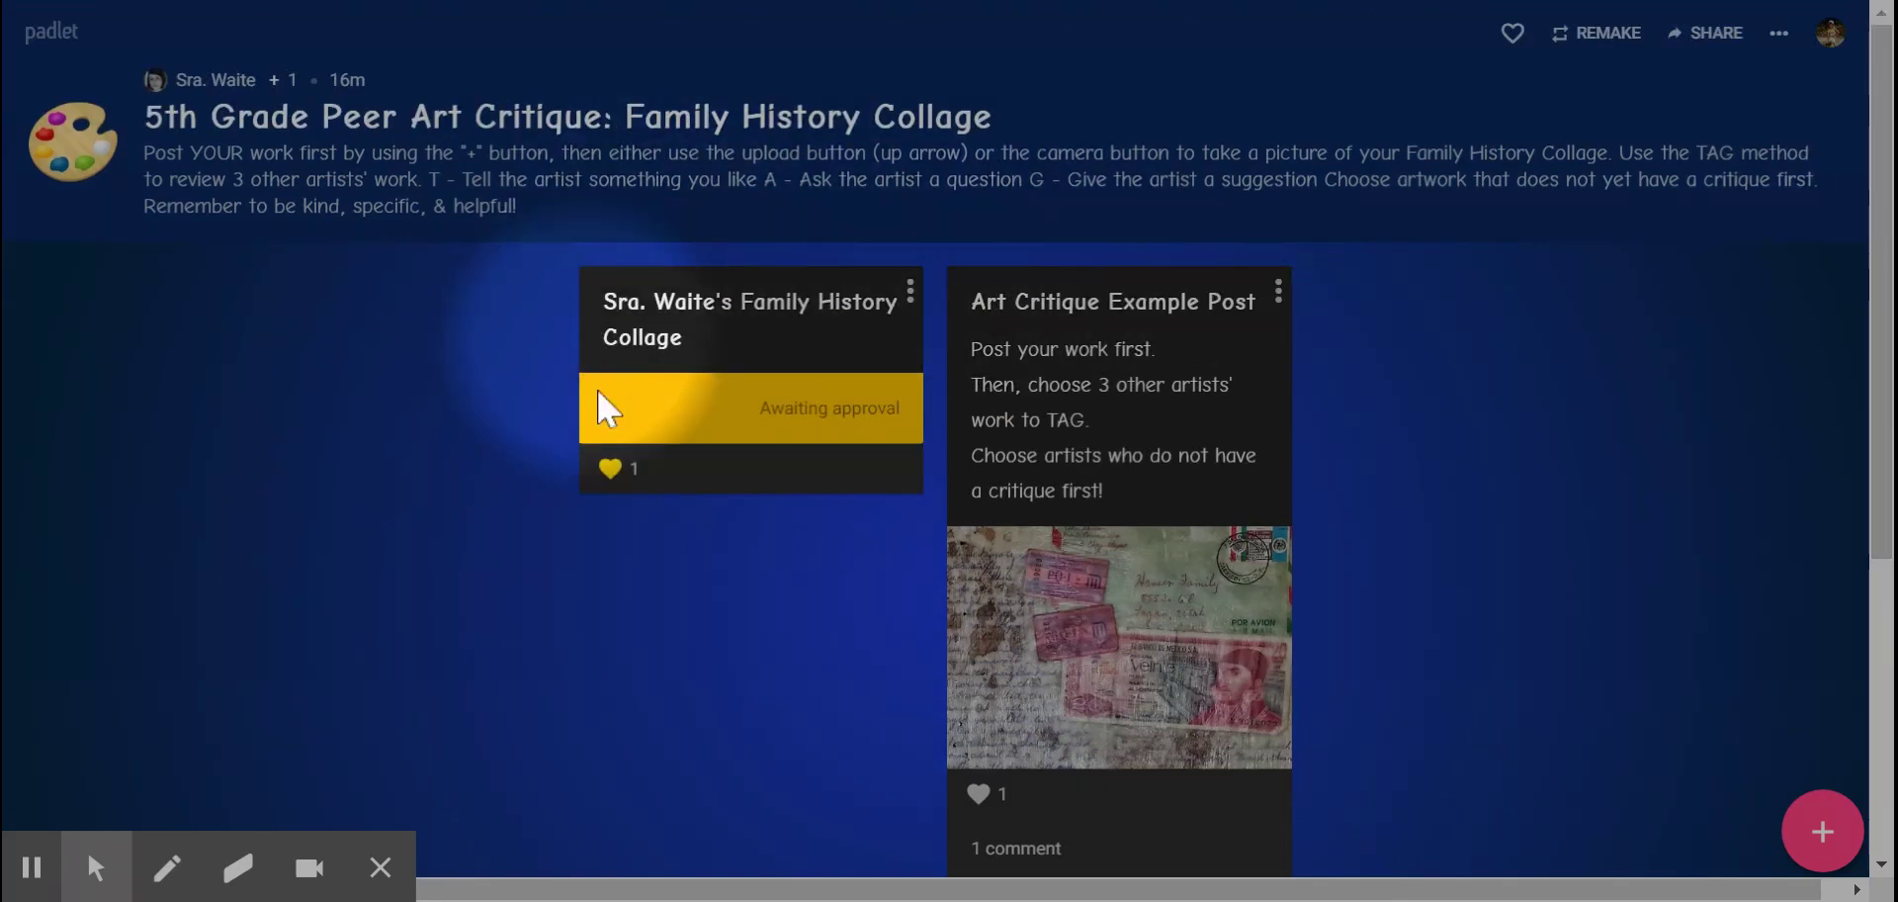